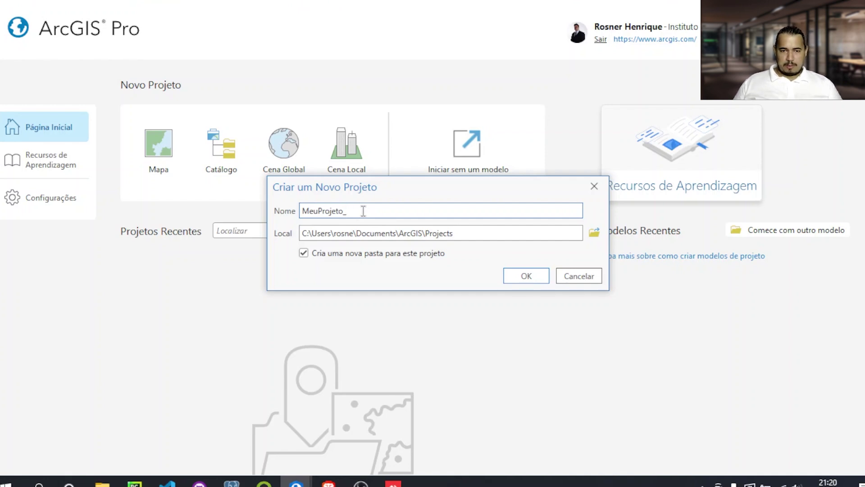
Step: Name the new project MeuProjeto_01 and create it in its own folder under C:\Users\rosne\Documents\ArcGIS\Projects
text(220810)
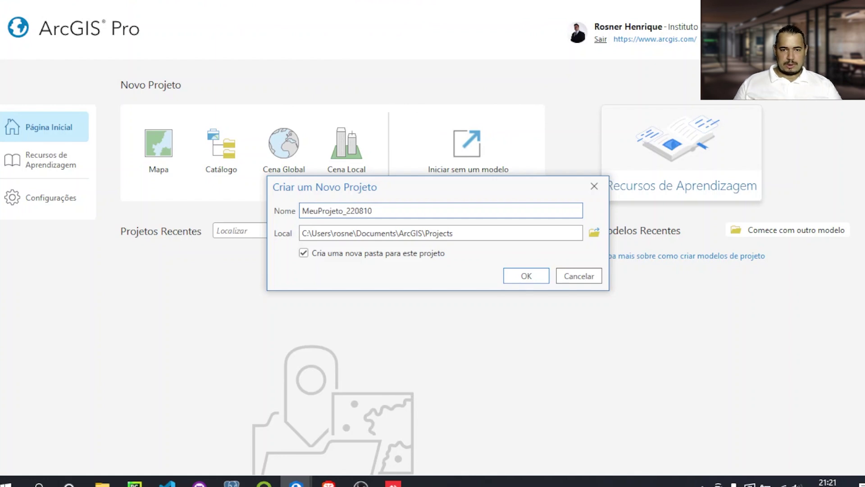
key(BackSpace)
key(BackSpace)
key(BackSpace)
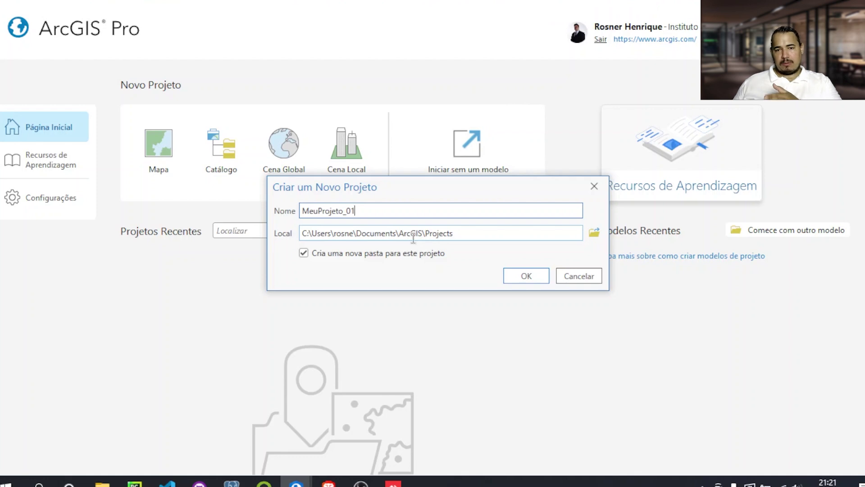
click(472, 235)
click(441, 211)
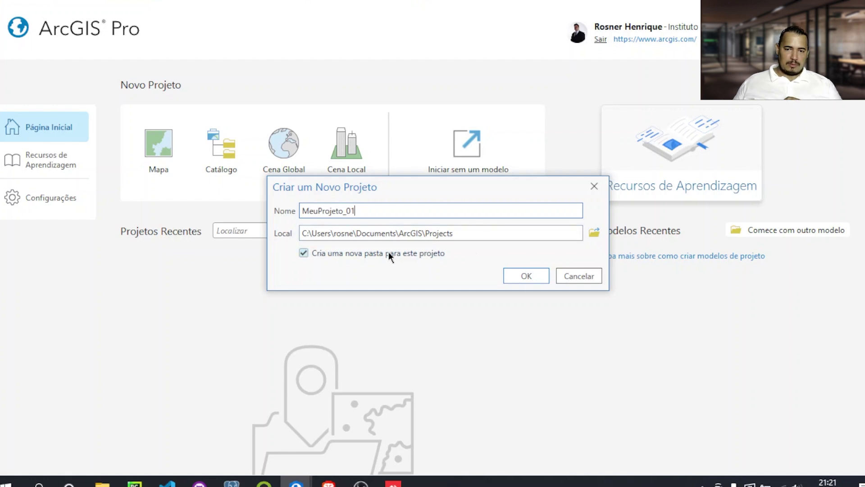
click(520, 277)
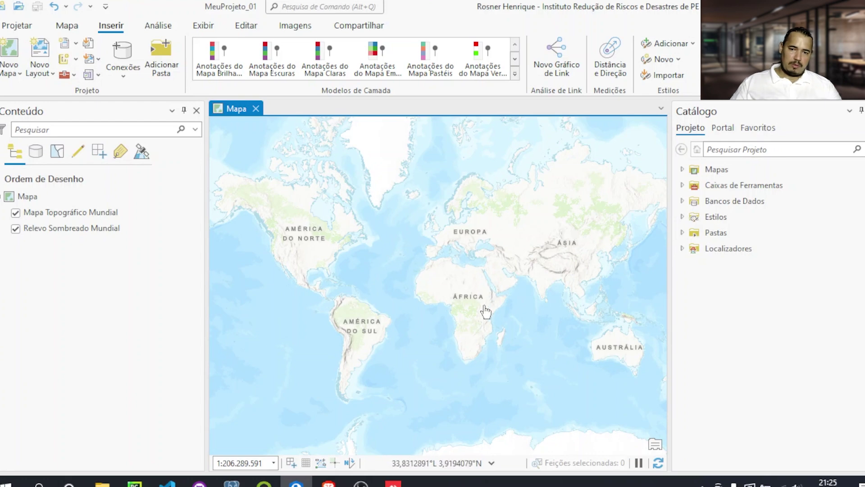
Step: Explore the world map, examining East Africa up close and the Atlantic between South America and Africa
scroll(486, 296, up, 2)
scroll(498, 301, up, 2)
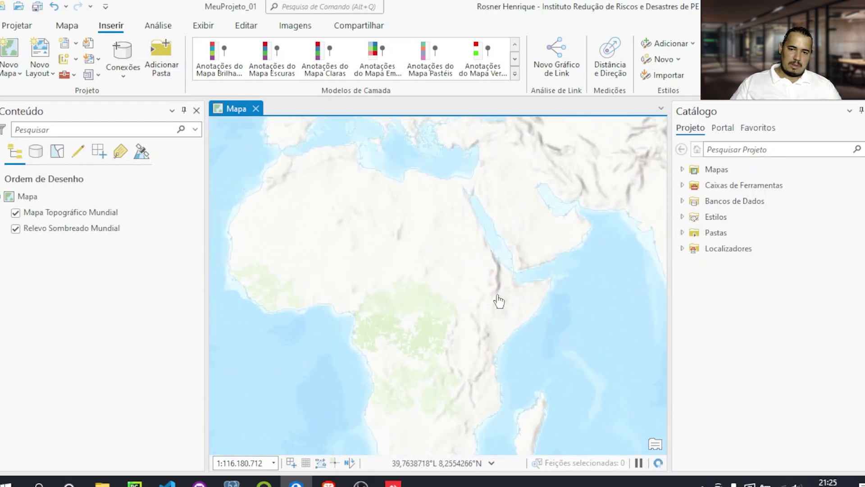
scroll(499, 302, up, 4)
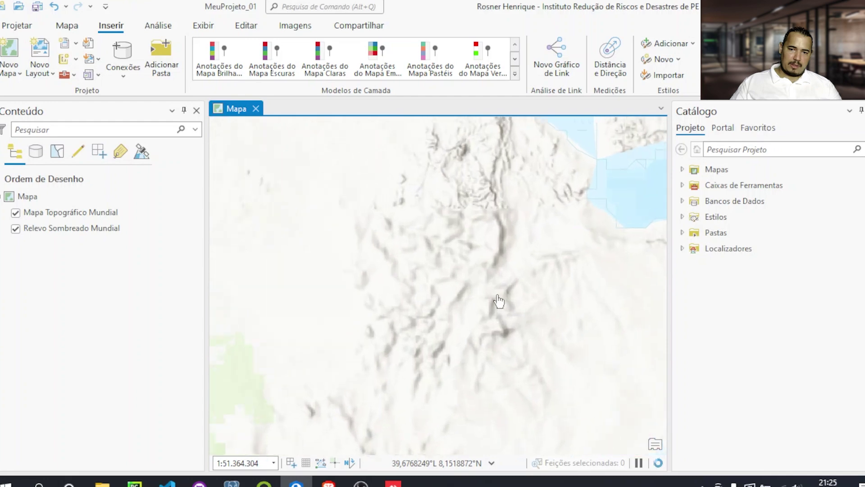
drag(507, 336, 548, 208)
scroll(341, 321, up, 2)
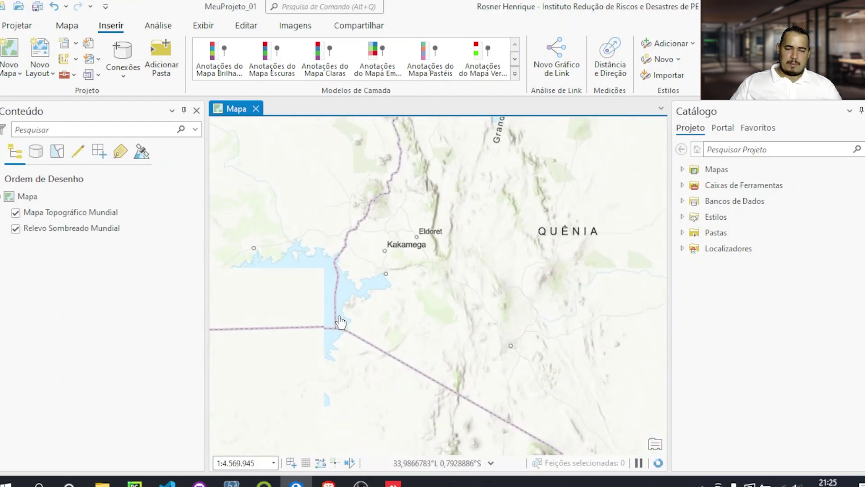
scroll(342, 320, down, 3)
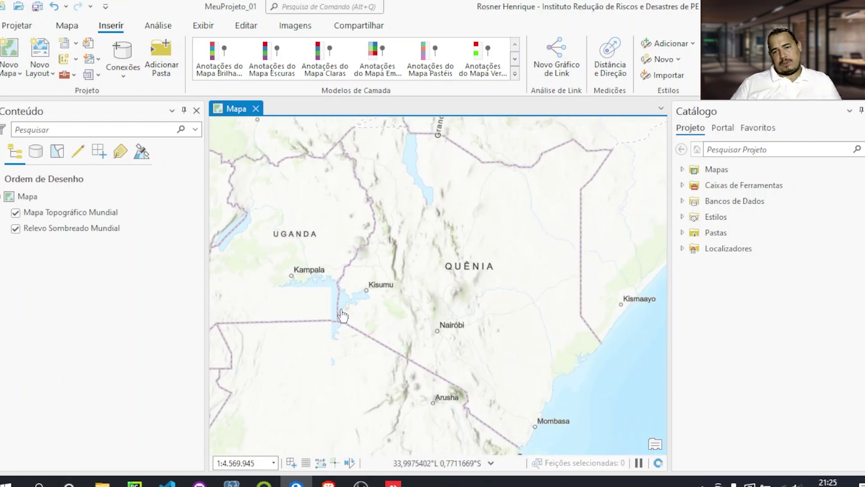
scroll(346, 314, down, 5)
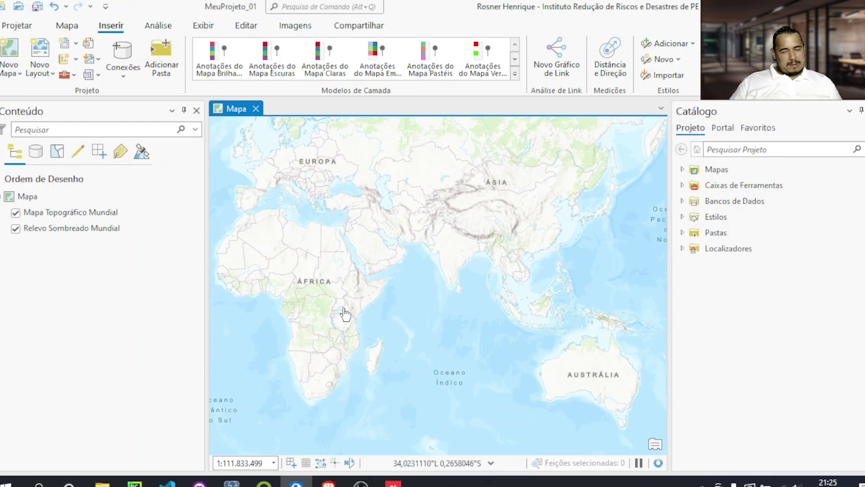
drag(346, 314, 449, 315)
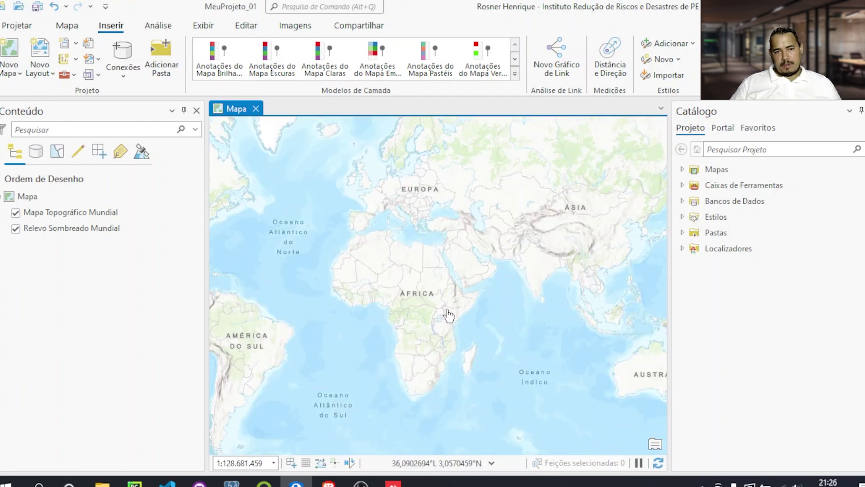
drag(361, 317, 432, 307)
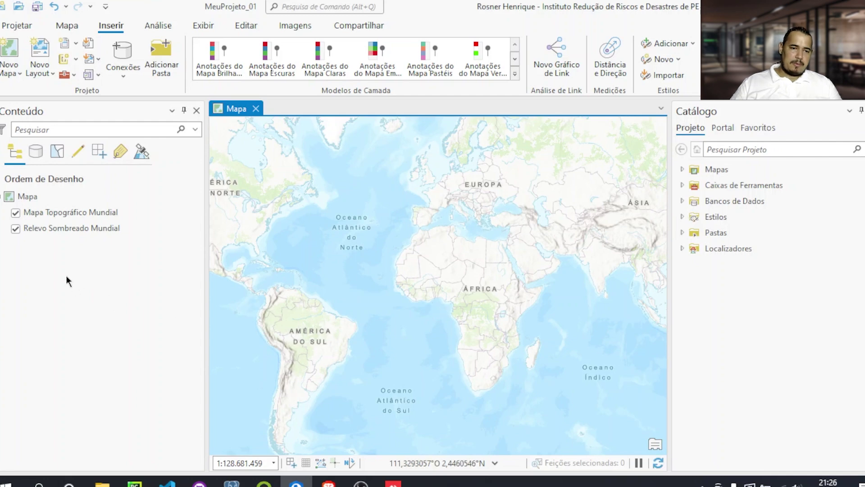
Step: Hide the Mapa Topográfico Mundial and Relevo Sombreado Mundial layers and save the project
click(15, 213)
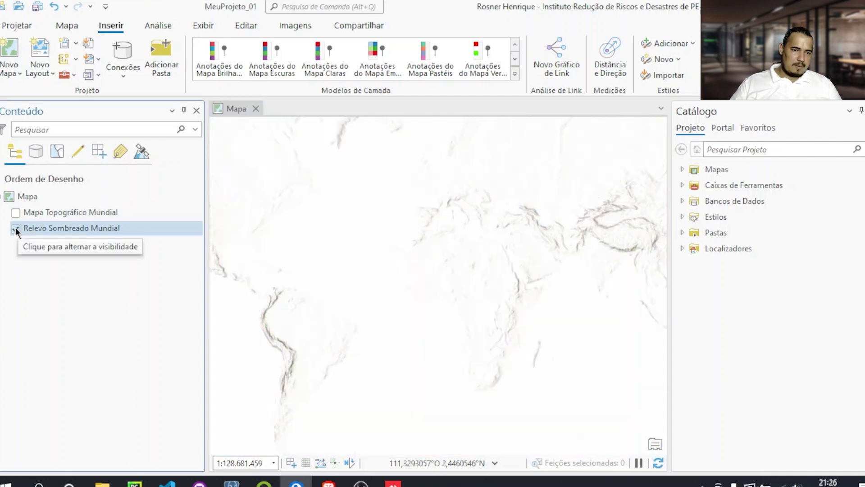
click(16, 228)
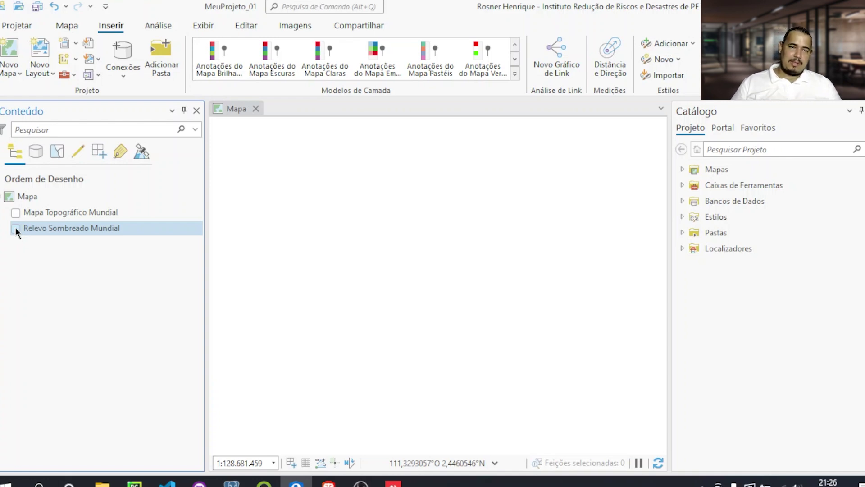
click(104, 8)
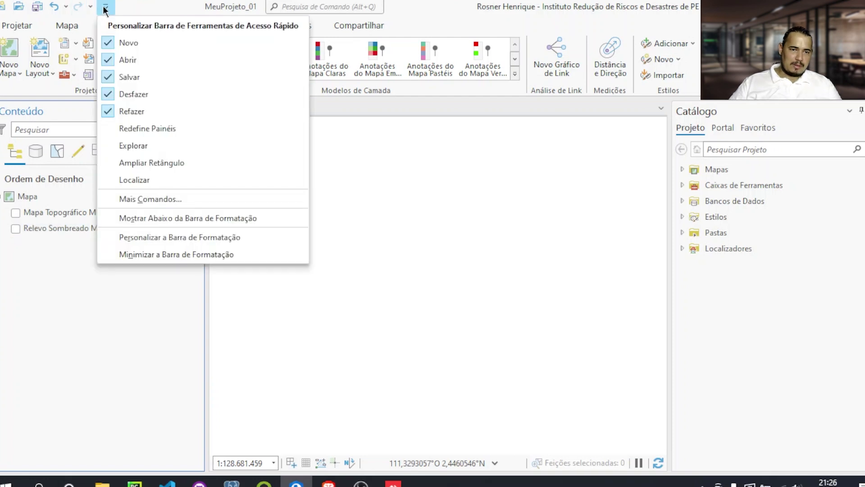
click(104, 7)
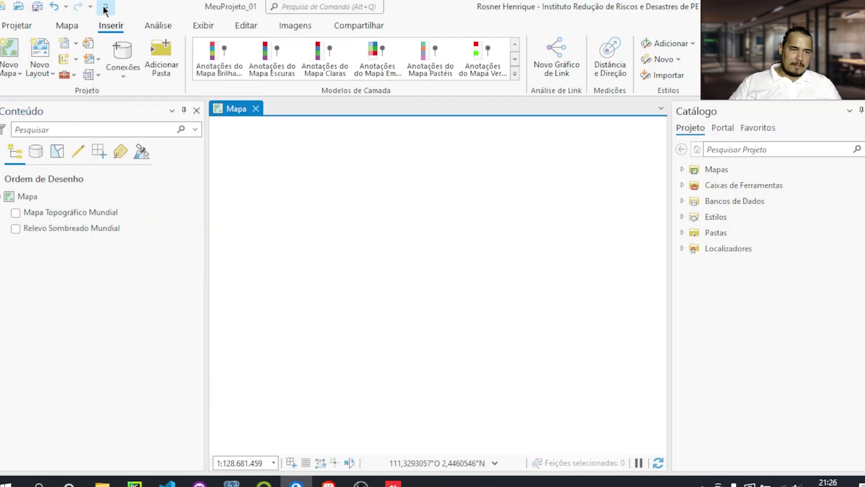
click(38, 9)
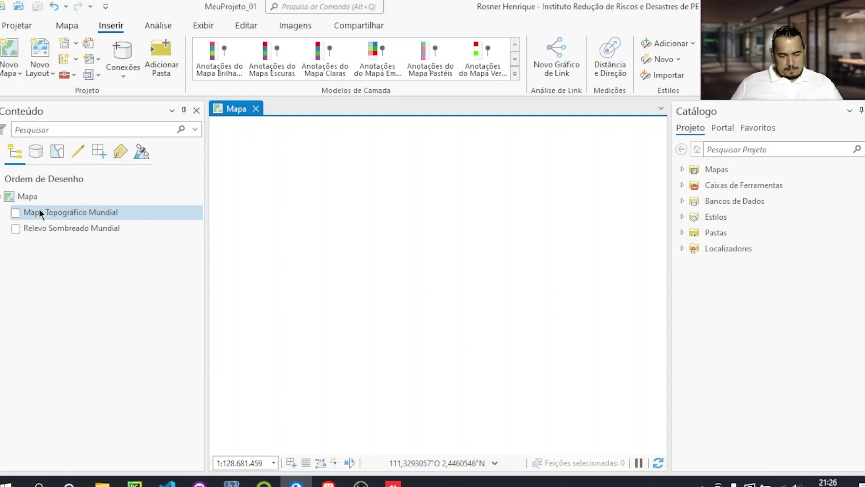
Step: Switch to the Brave browser window with the lesson slides on creating a project
key(alt+Tab)
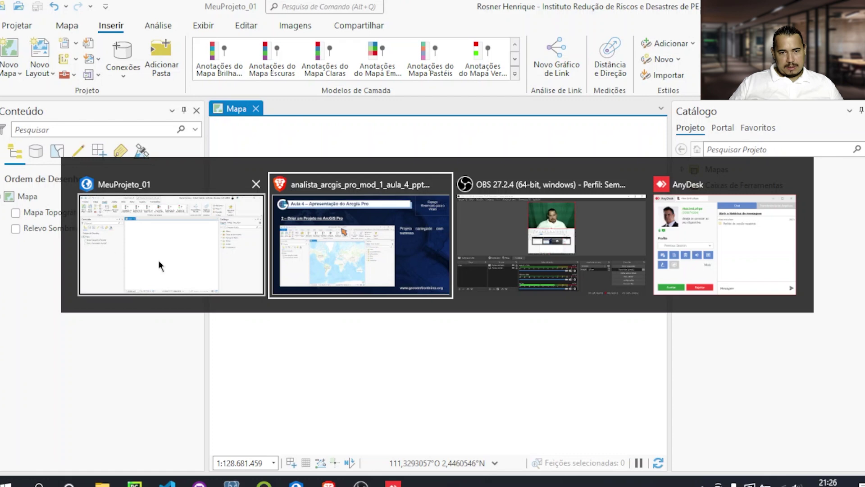
click(311, 253)
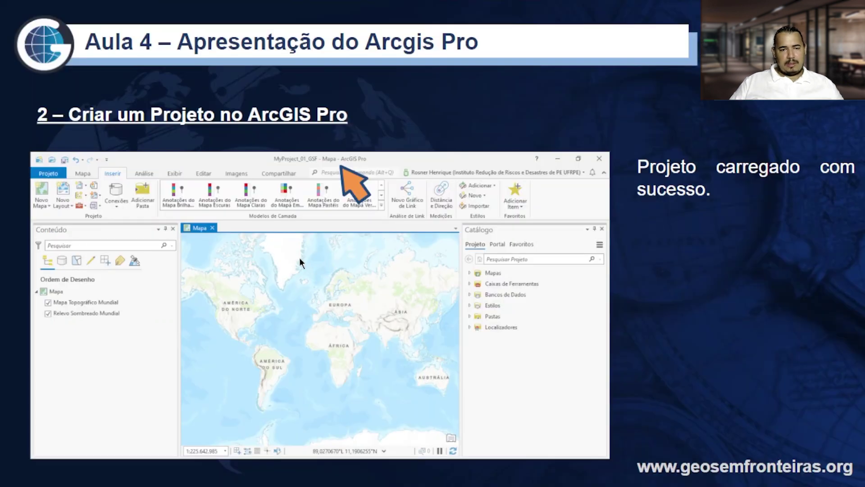
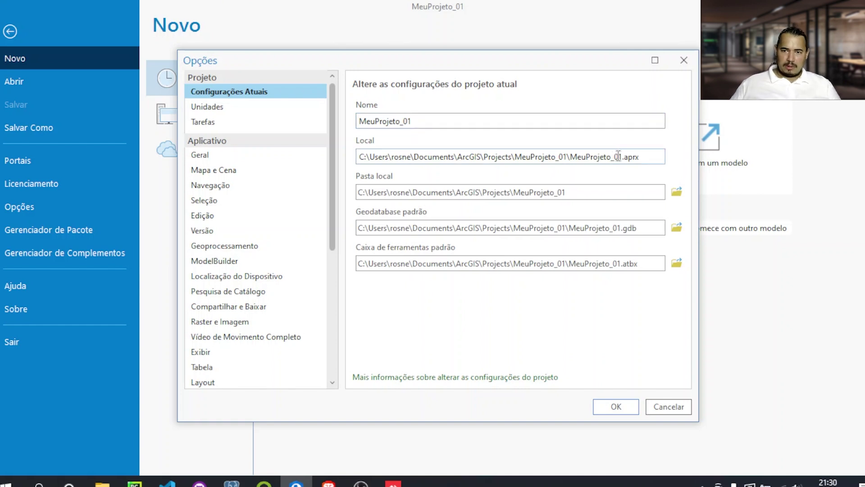
Step: Examine the project file's .aprx extension and the local folder path in the current project settings
drag(638, 156, 622, 157)
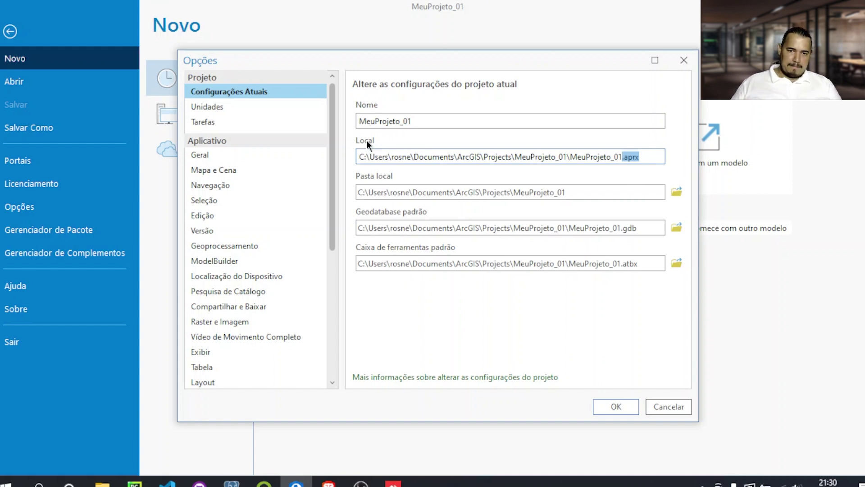
click(568, 192)
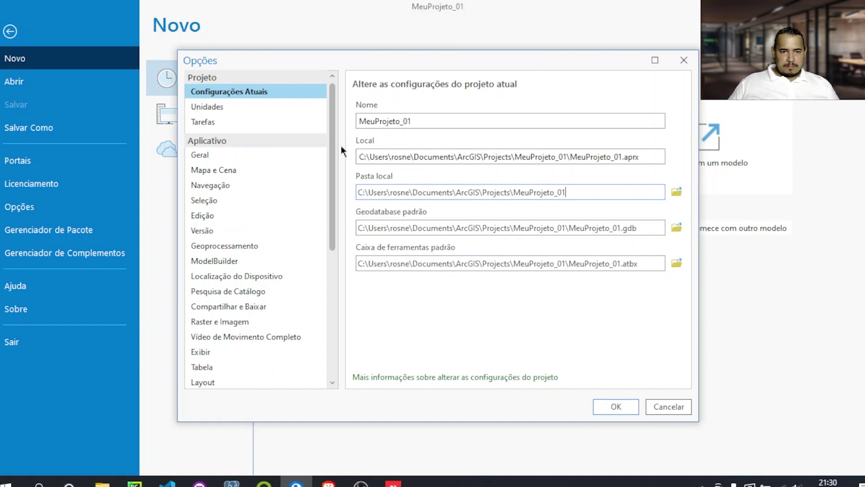
Step: In the Mapa e Cena options, set Referência Espacial for new maps to Escolha a referência espacial
click(315, 170)
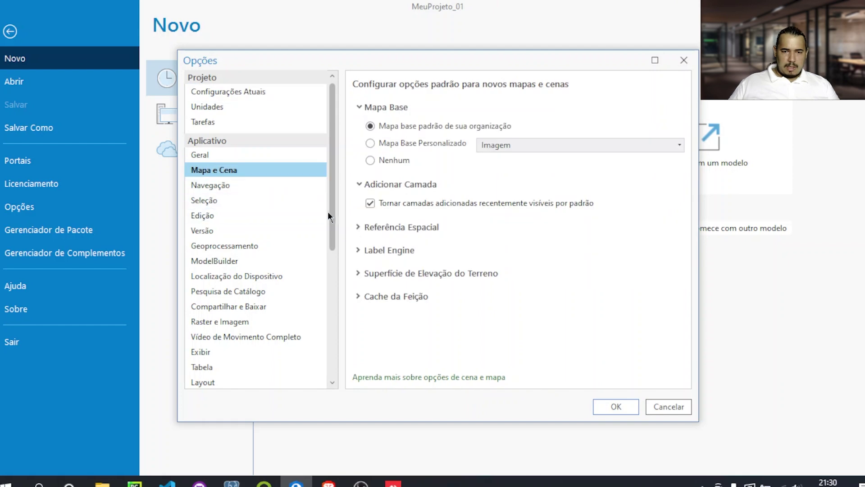
click(357, 227)
drag(678, 255, 675, 209)
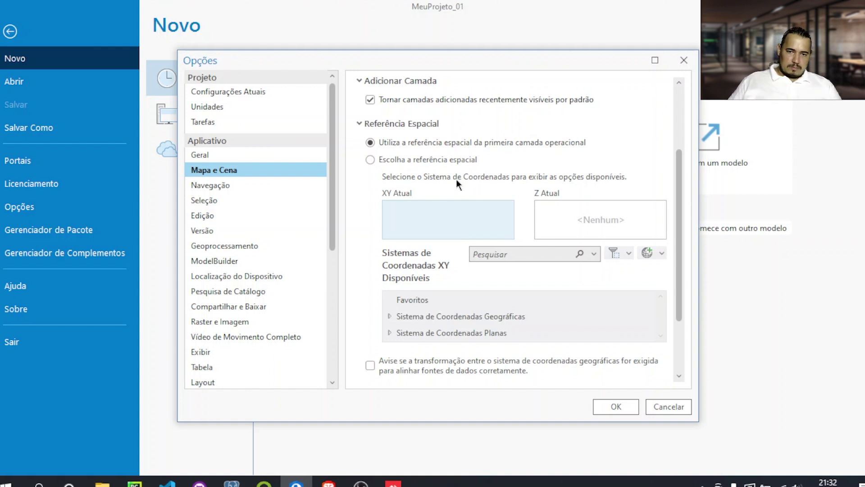
click(371, 160)
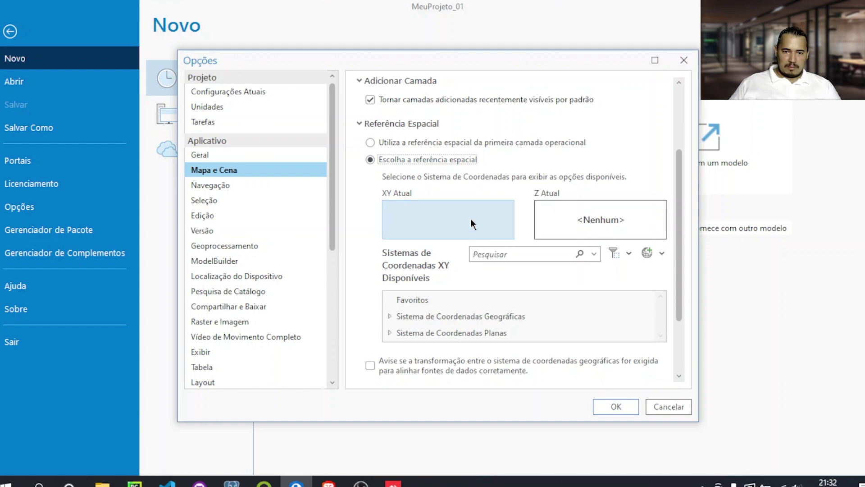
Step: Search the XY coordinate systems for sirgas, choose SIRGAS 2000 under geographic South America, apply the options and return to the map
click(511, 251)
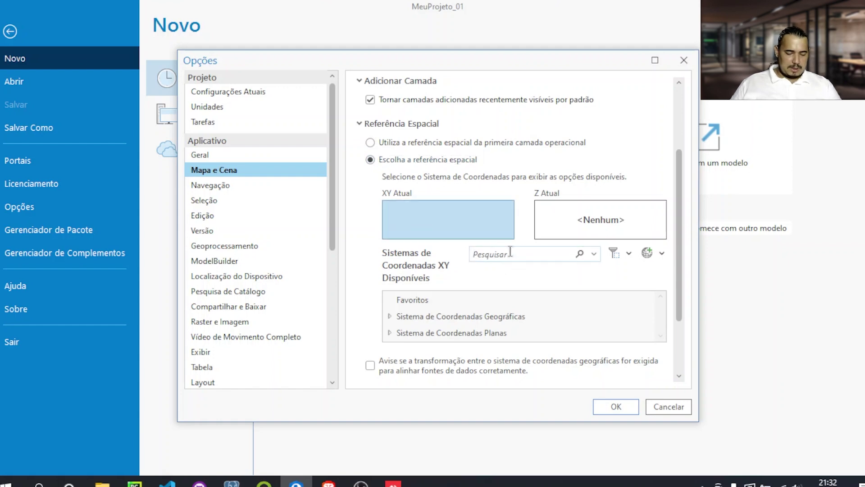
text(sirg)
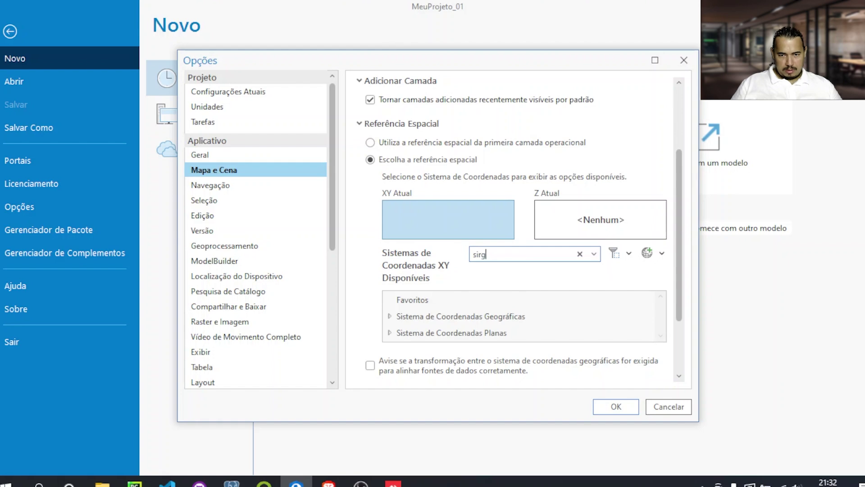
text(as)
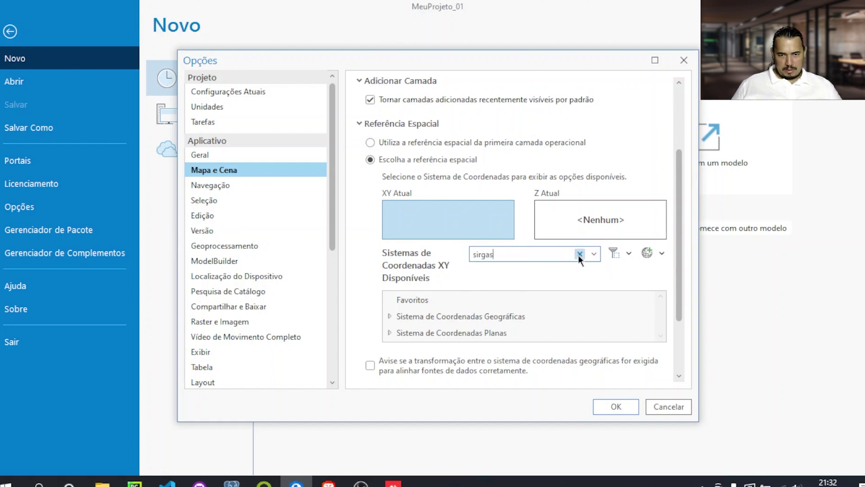
key(Return)
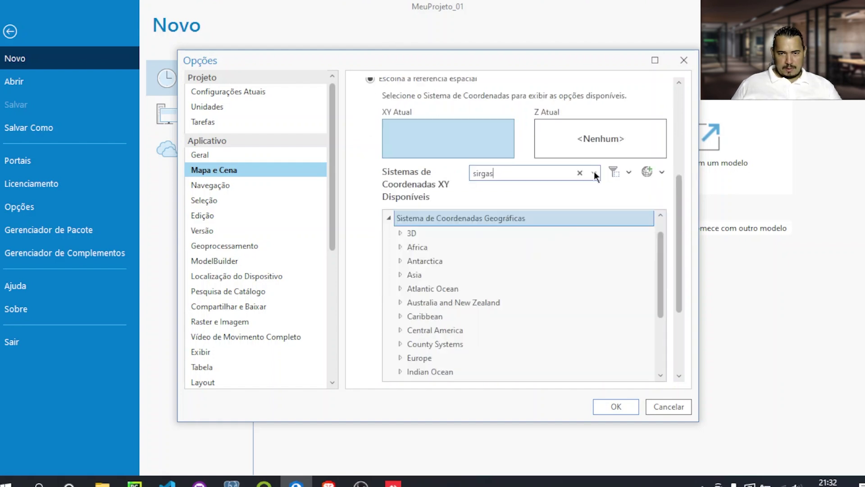
scroll(428, 324, down, 3)
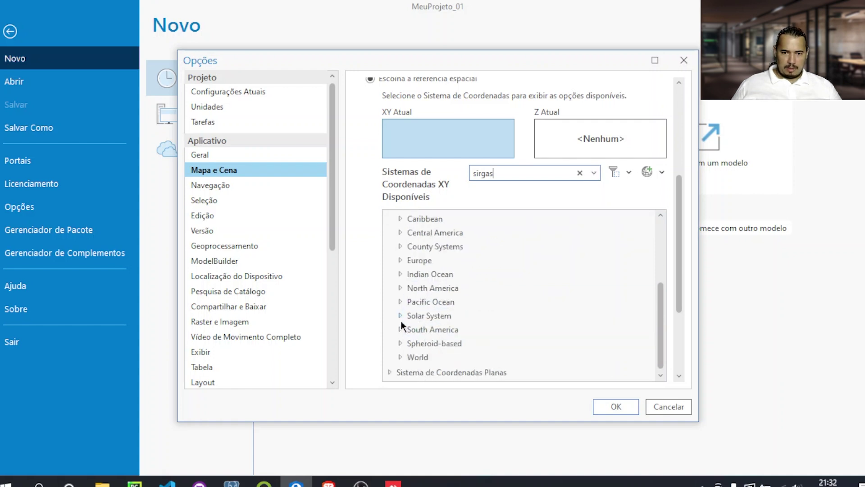
click(400, 331)
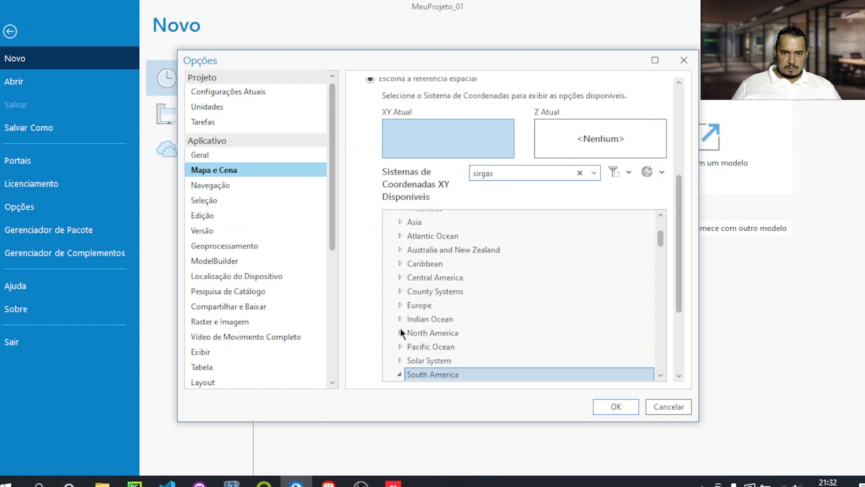
scroll(550, 322, down, 5)
click(461, 339)
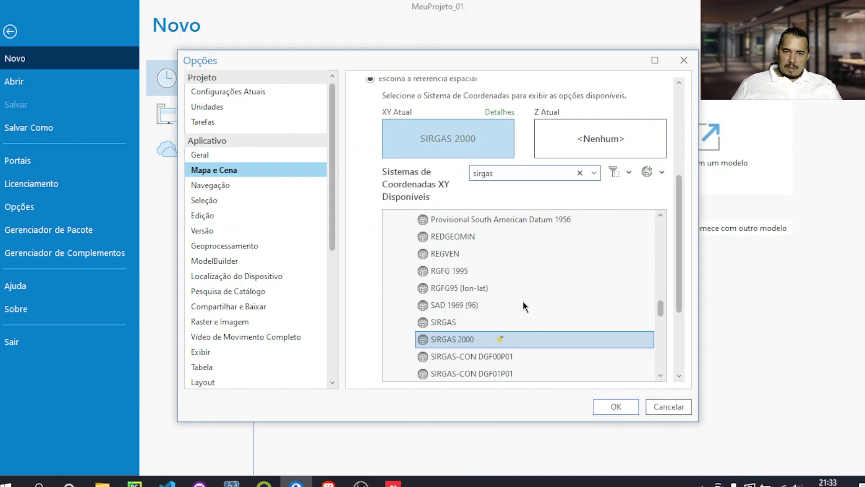
scroll(523, 301, up, 4)
scroll(523, 301, down, 4)
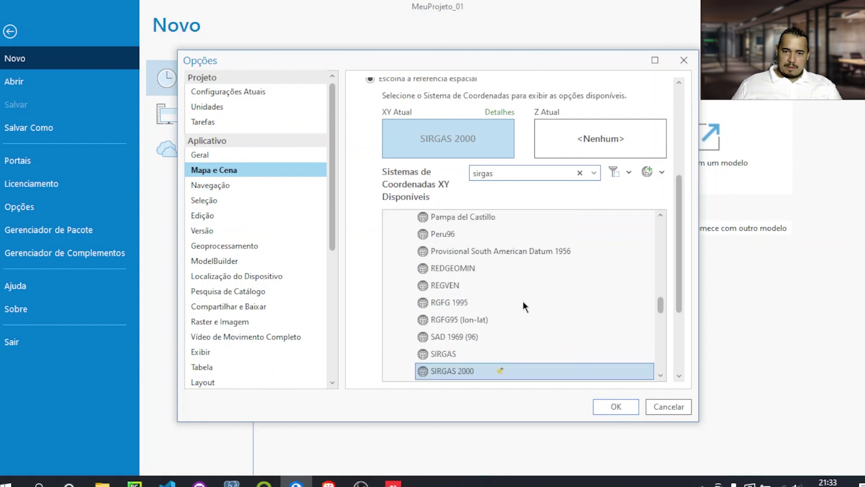
click(617, 407)
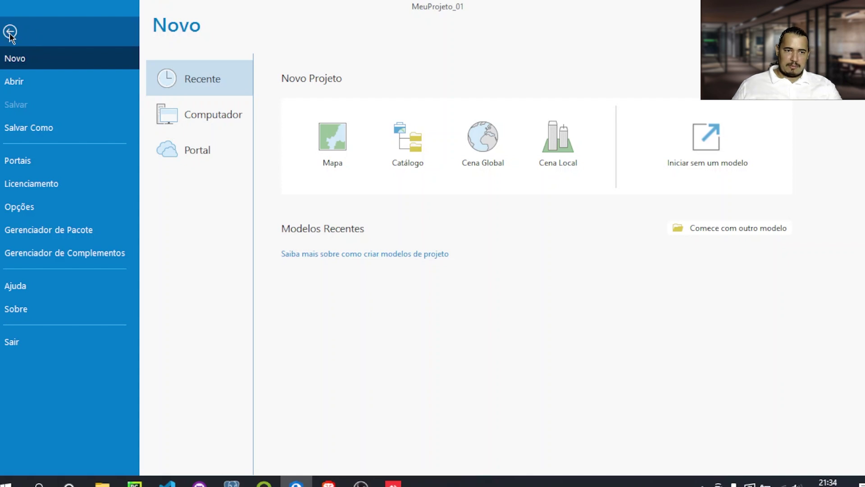
click(10, 33)
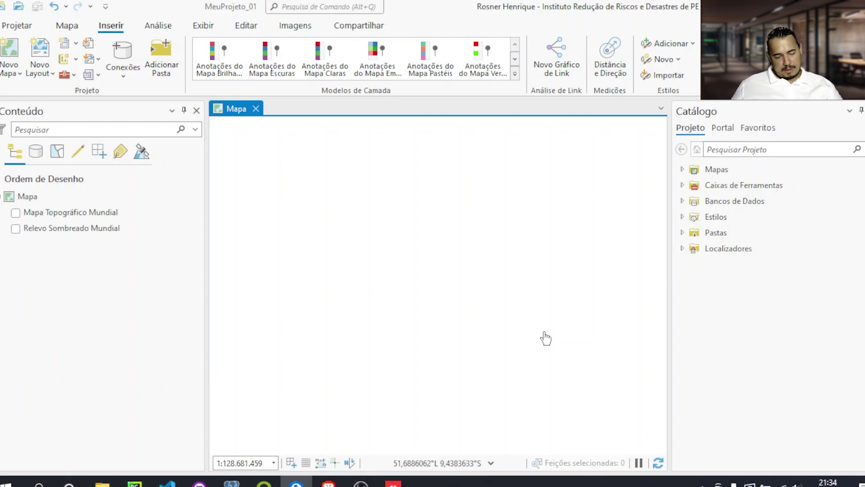
Step: Switch to the Brave browser's lesson slides and advance to the slide 4 – Localizar os Painéis
key(alt+Tab)
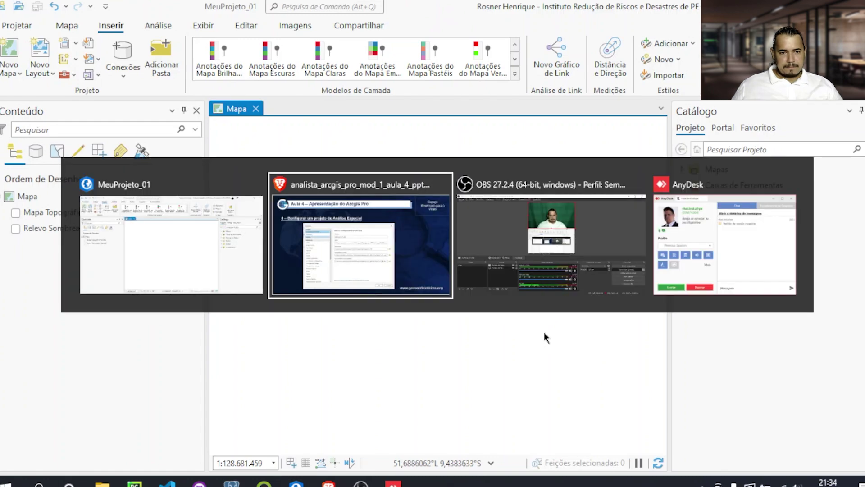
click(361, 250)
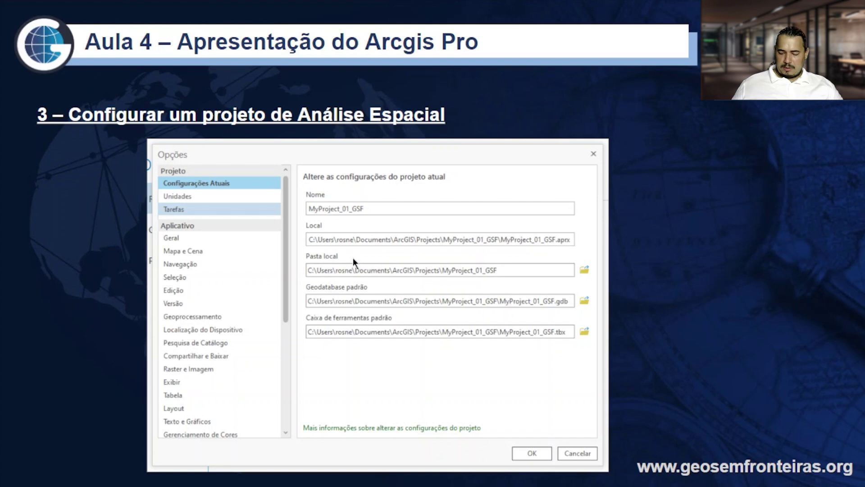
key(Right)
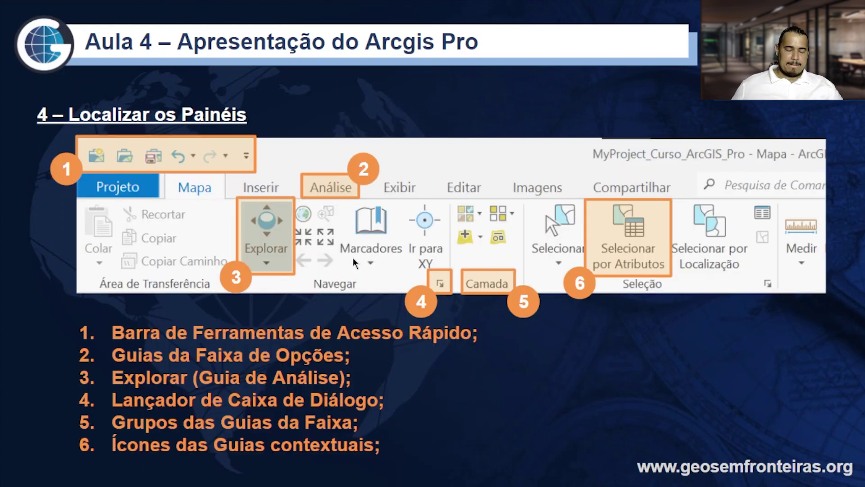